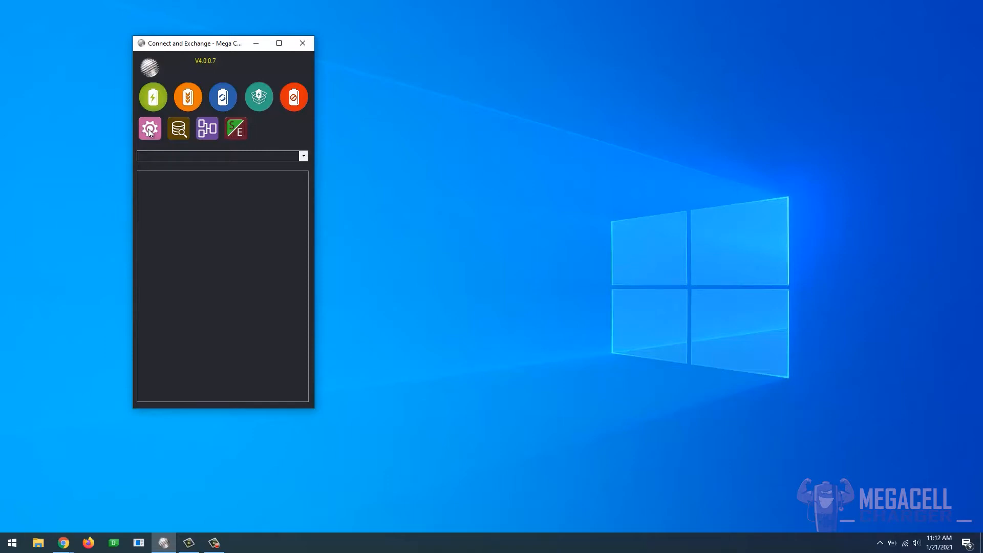
# Open the configuration page for changes and scan the IP range 192.168.1.0/24 for chargers
pyautogui.click(149, 131)
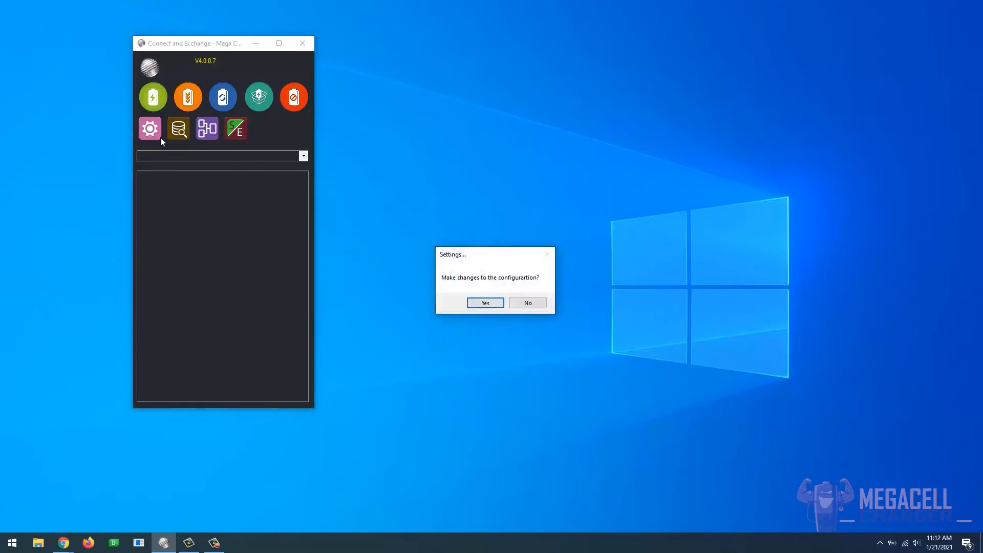
pyautogui.click(486, 303)
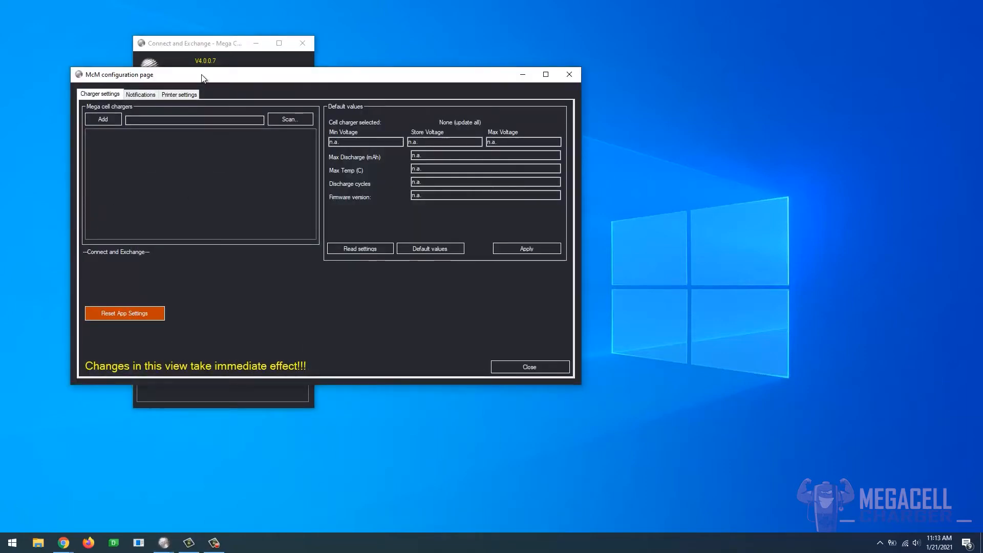
pyautogui.moveTo(205, 76); pyautogui.dragTo(511, 55)
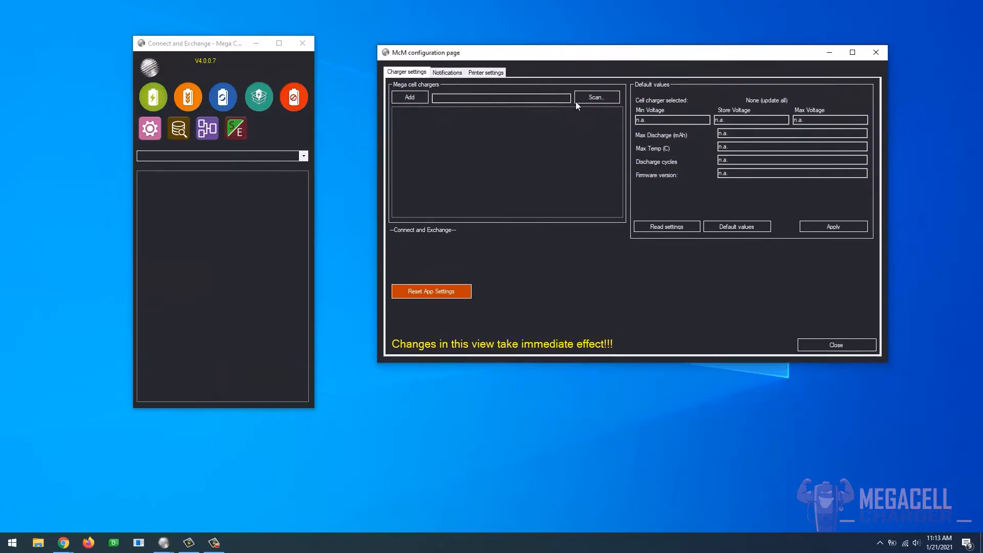
pyautogui.click(597, 100)
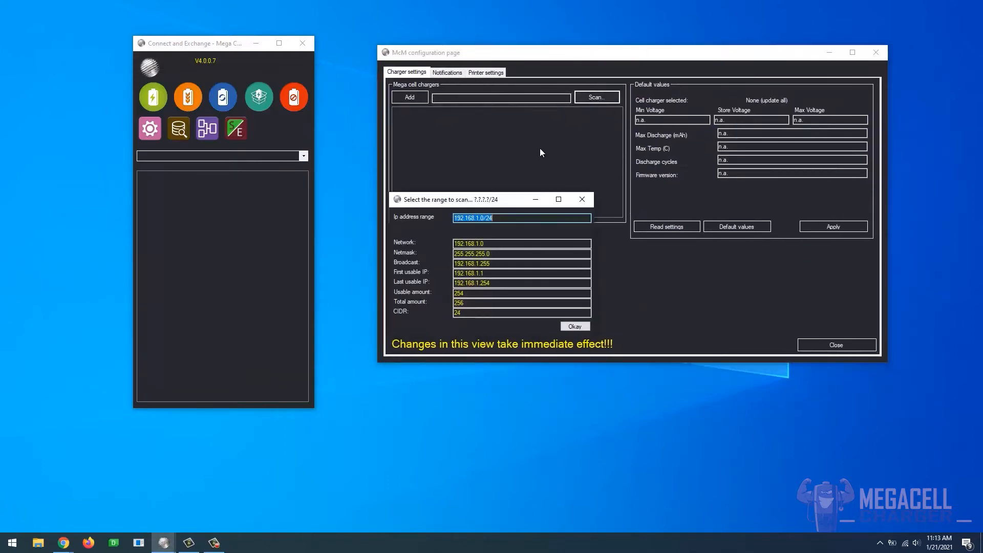
pyautogui.click(572, 327)
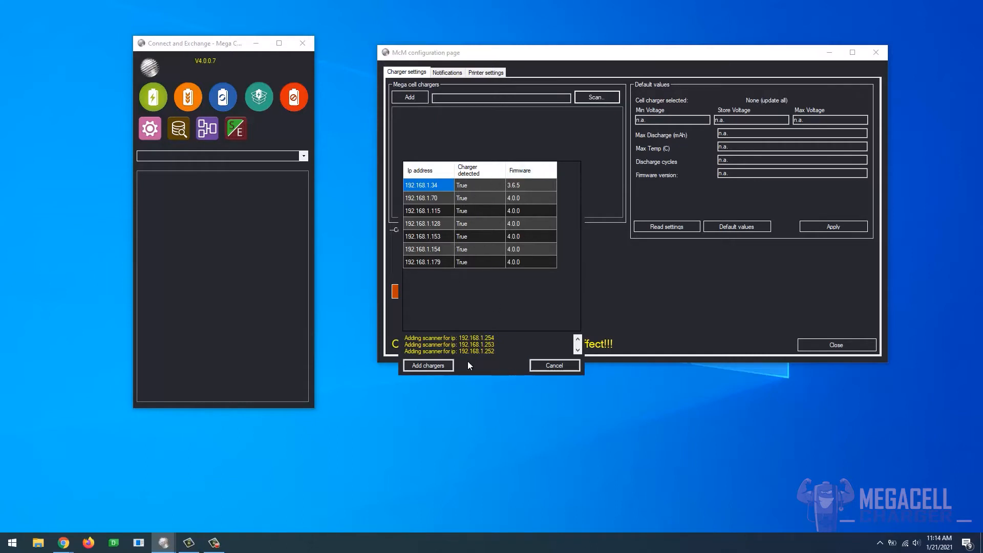
# Copy the detected address 192.168.1.34 from the scan results and add it as a Mega cell charger
pyautogui.click(423, 187)
pyautogui.rightClick(434, 188)
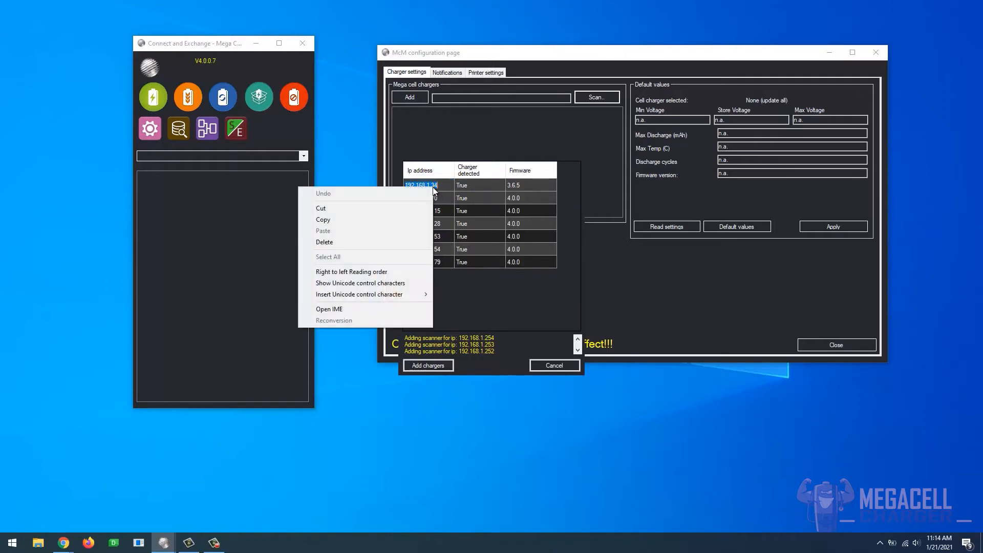
pyautogui.click(395, 218)
pyautogui.click(546, 368)
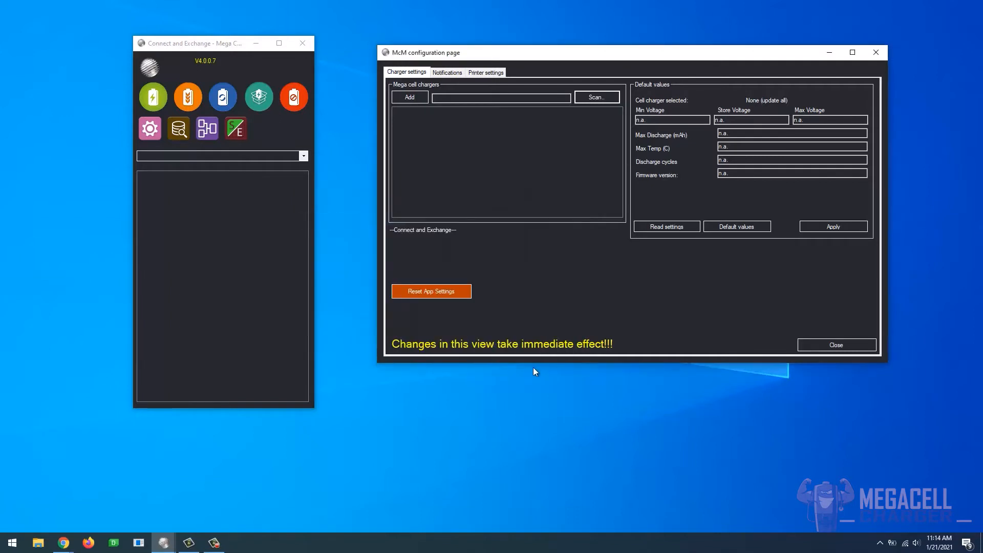
pyautogui.rightClick(452, 95)
pyautogui.click(405, 143)
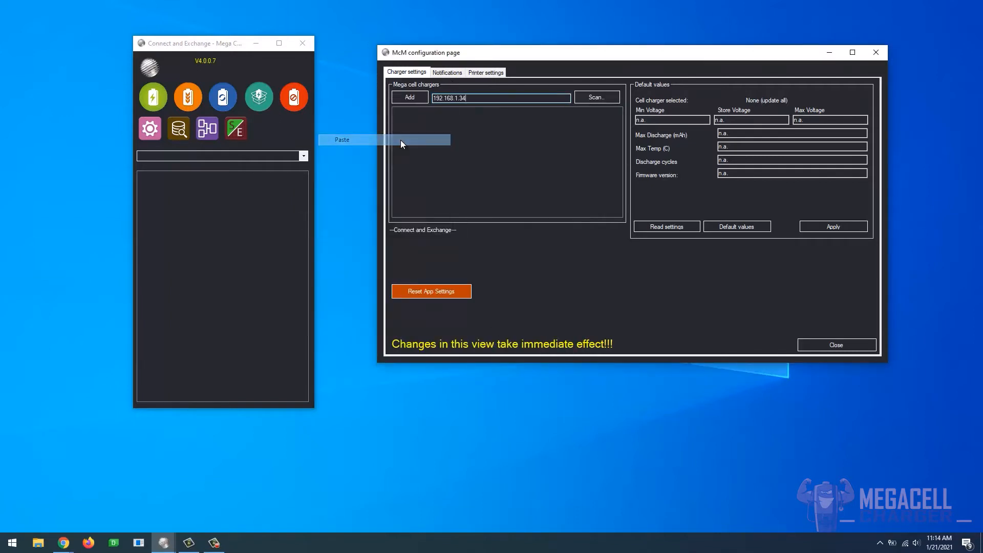
pyautogui.click(408, 99)
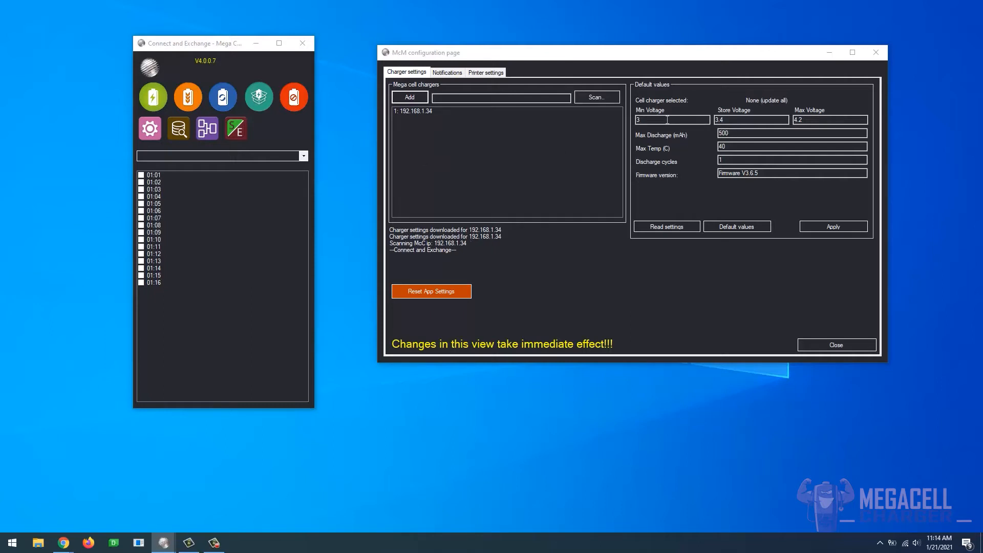
# Examine the charger's default values for min, store and max voltage, max discharge, max temperature, discharge cycles and firmware version
pyautogui.click(665, 120)
pyautogui.click(655, 120)
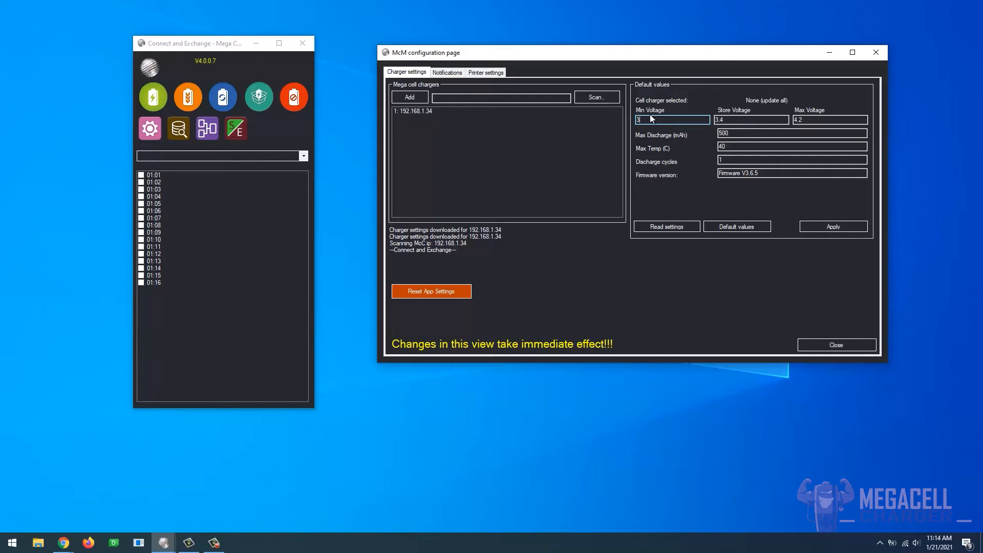
pyautogui.click(745, 120)
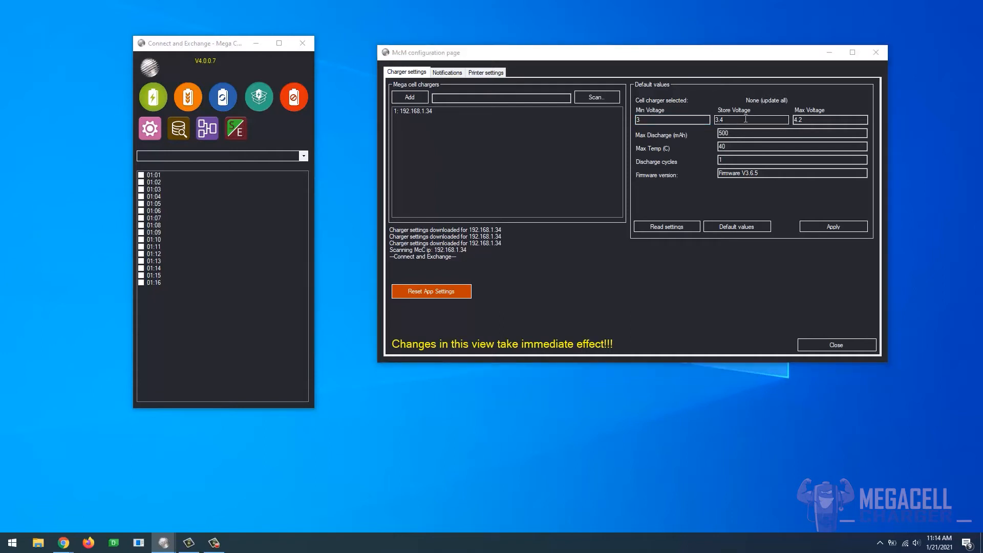
pyautogui.click(726, 118)
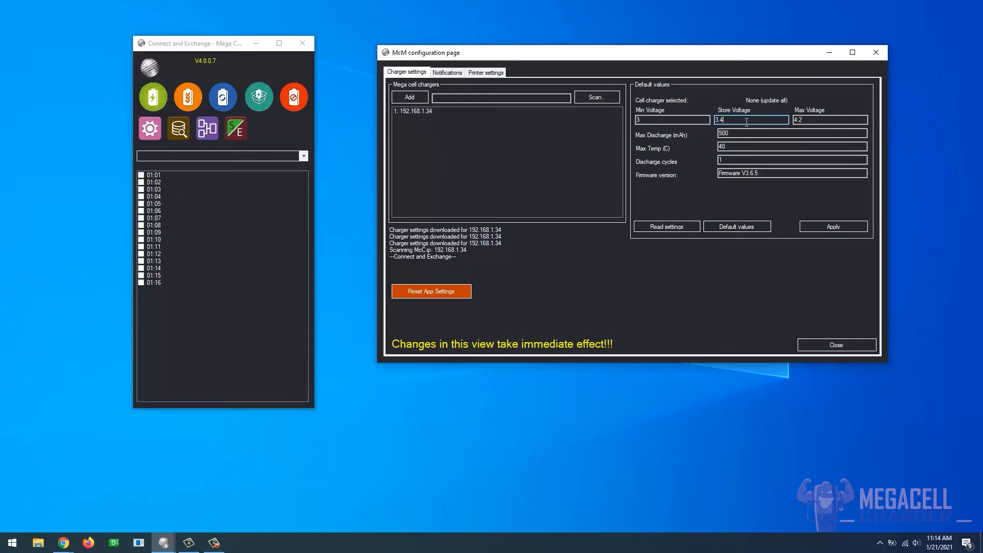
pyautogui.click(809, 119)
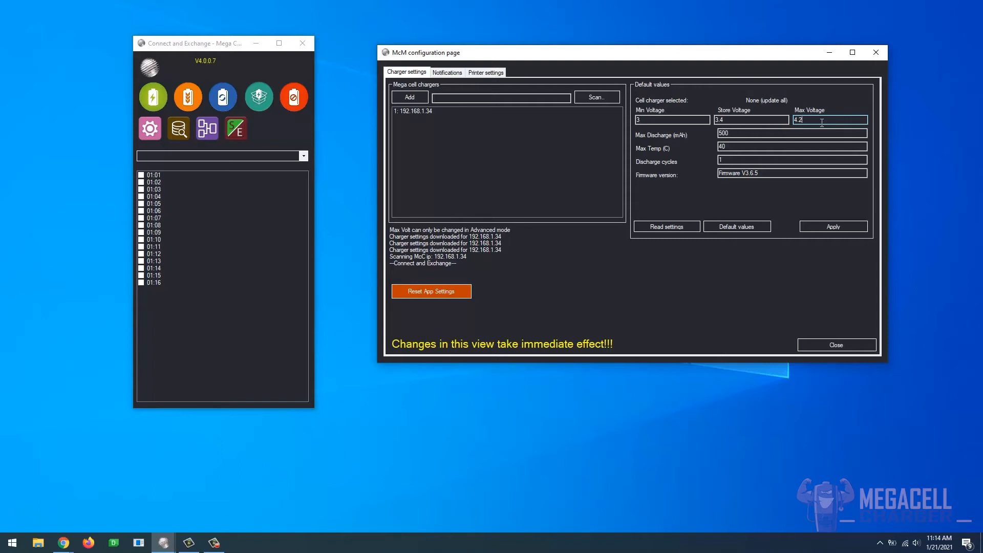
pyautogui.click(740, 133)
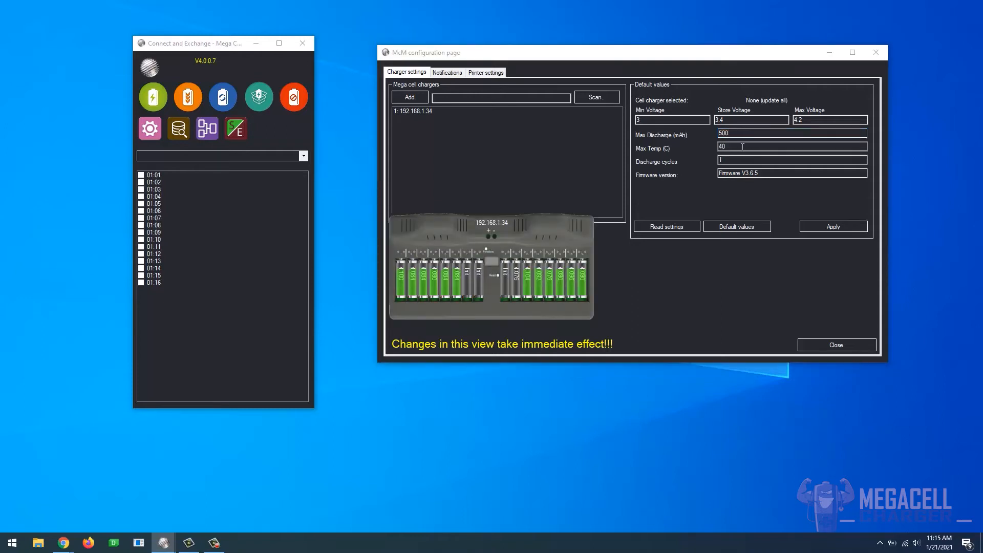
pyautogui.click(742, 147)
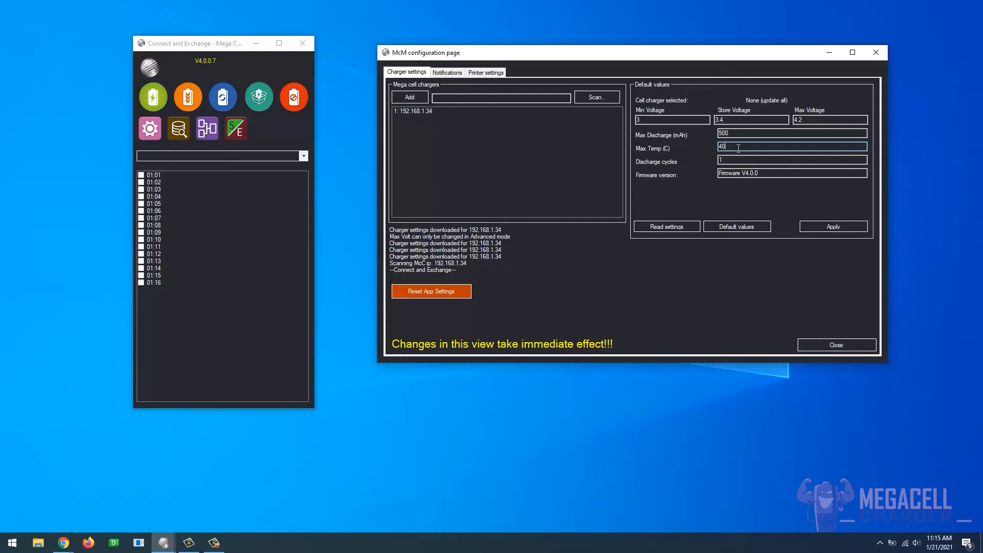
pyautogui.click(733, 159)
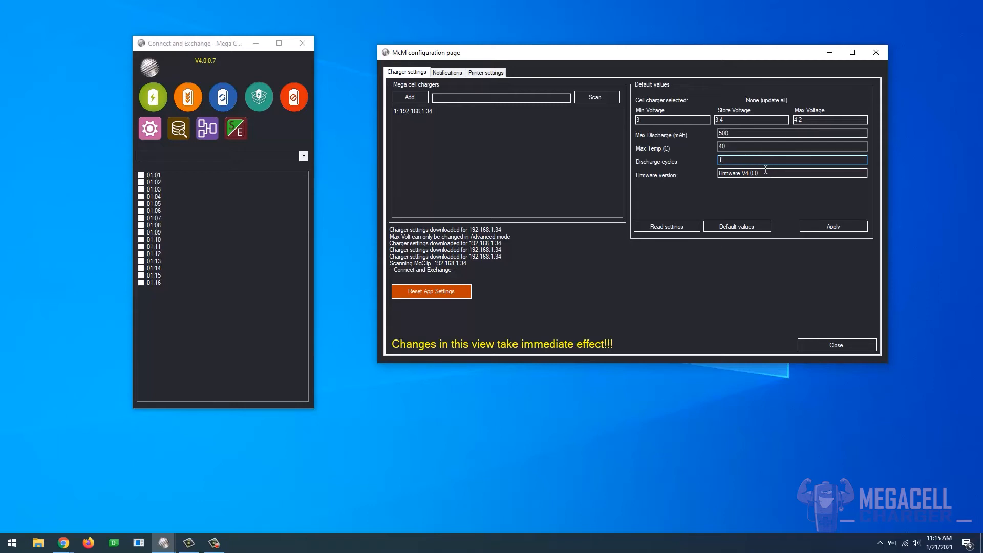
pyautogui.click(765, 172)
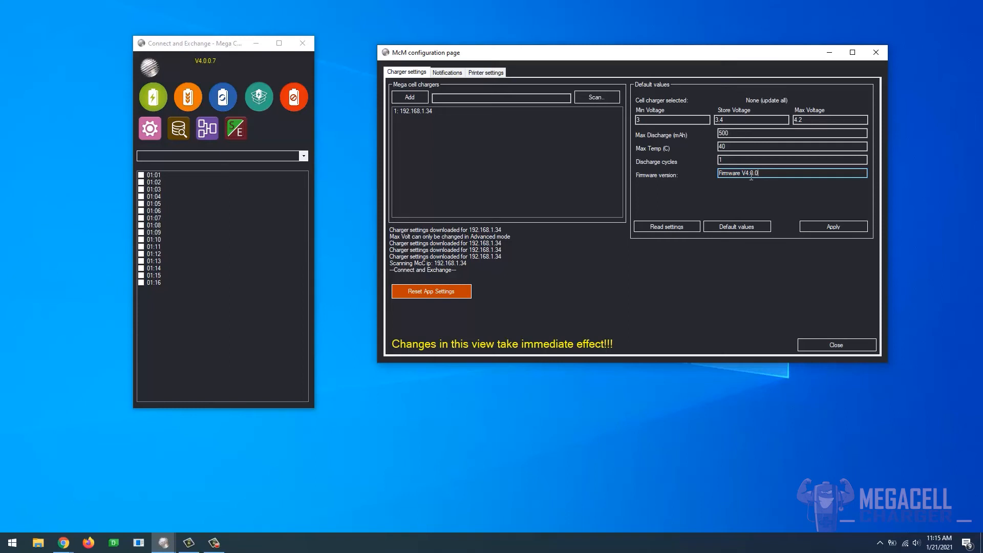
# Review the notification e-mail recipient and the available Dymo label printer and label size options
pyautogui.click(455, 71)
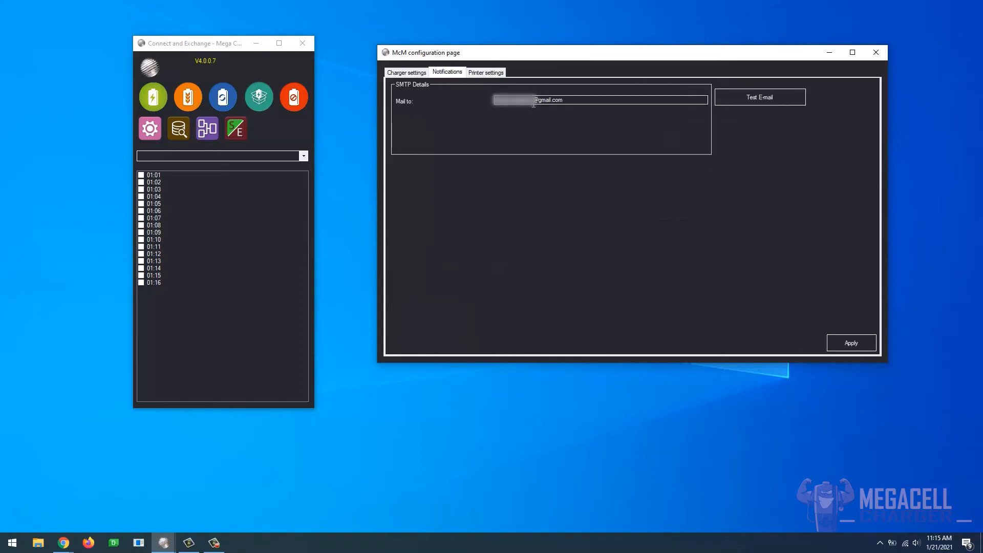
pyautogui.moveTo(534, 100); pyautogui.dragTo(456, 101)
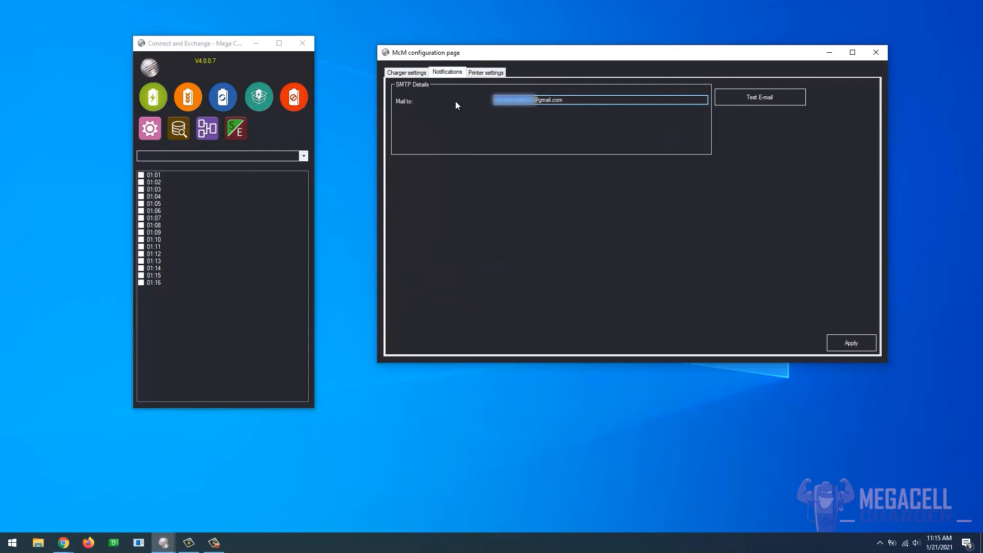
pyautogui.click(564, 100)
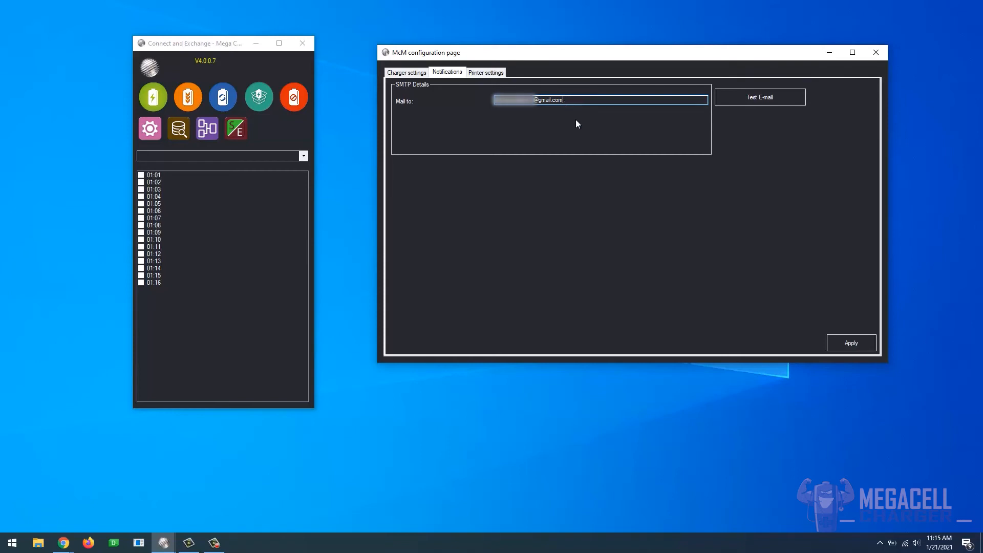
pyautogui.click(488, 74)
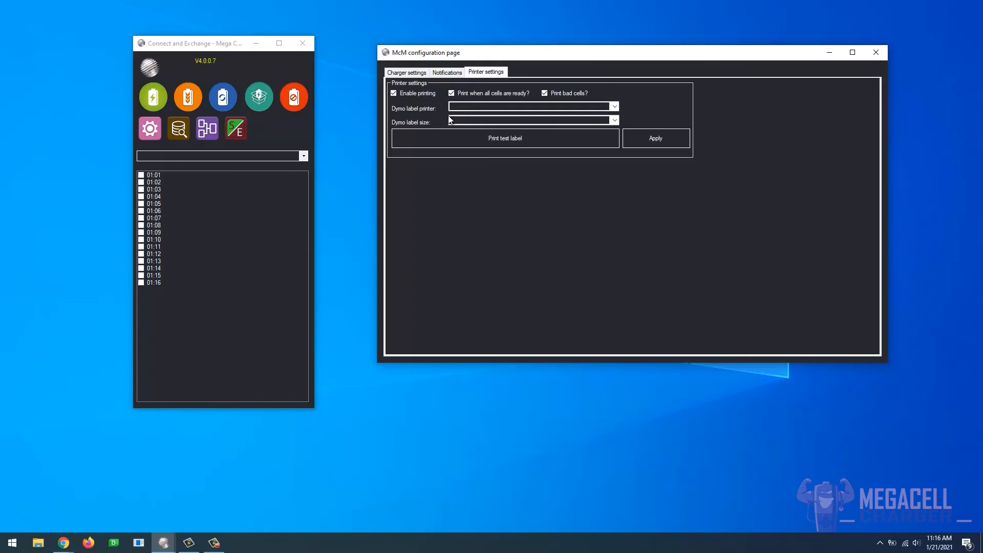
pyautogui.click(613, 106)
pyautogui.click(613, 106)
pyautogui.click(614, 121)
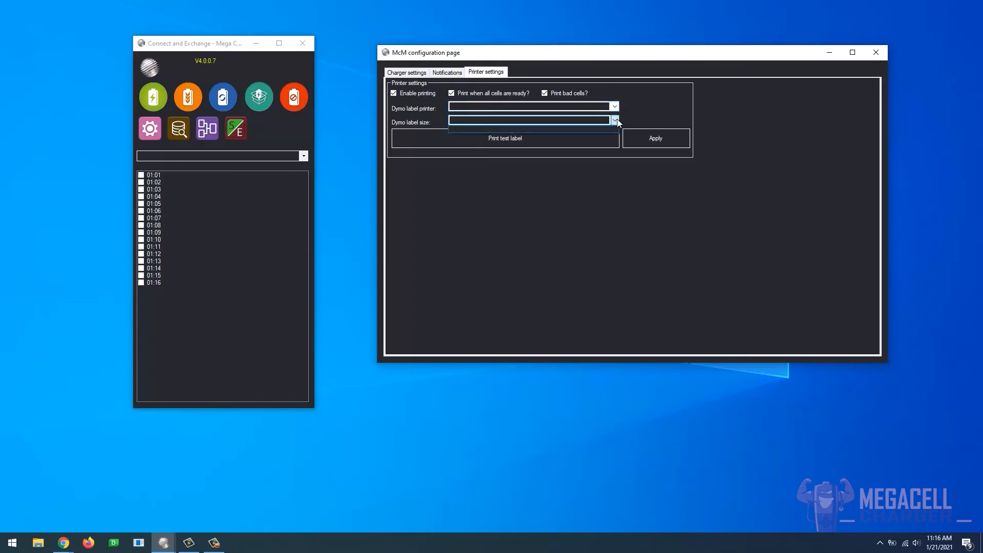
pyautogui.click(614, 120)
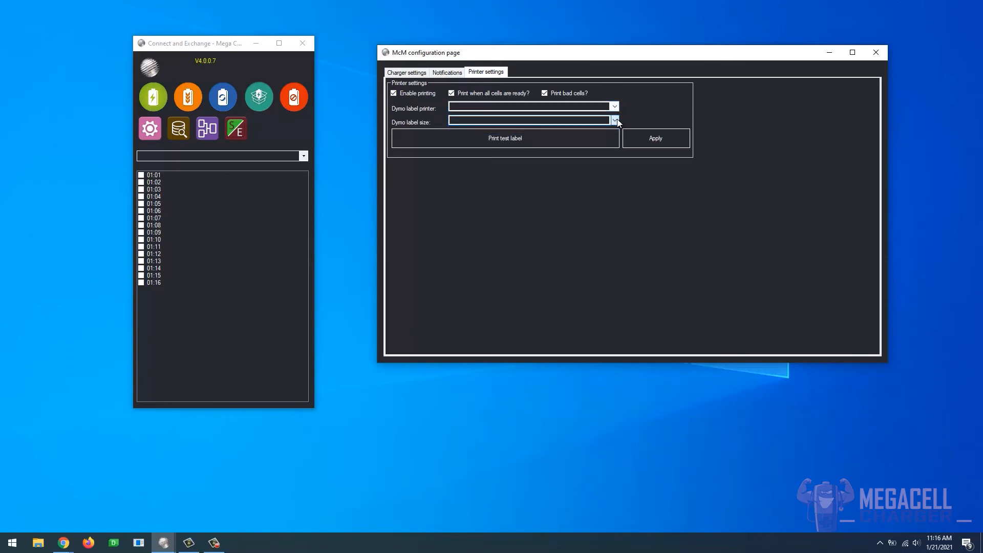
# Close the configuration page and move the 192.168.1.34 charger view higher on the desktop
pyautogui.click(403, 74)
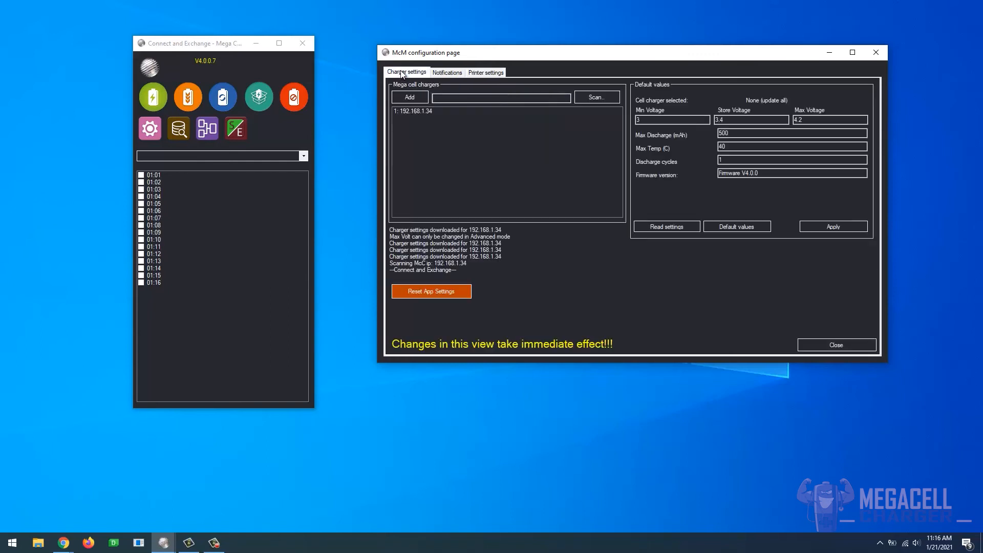
pyautogui.click(818, 343)
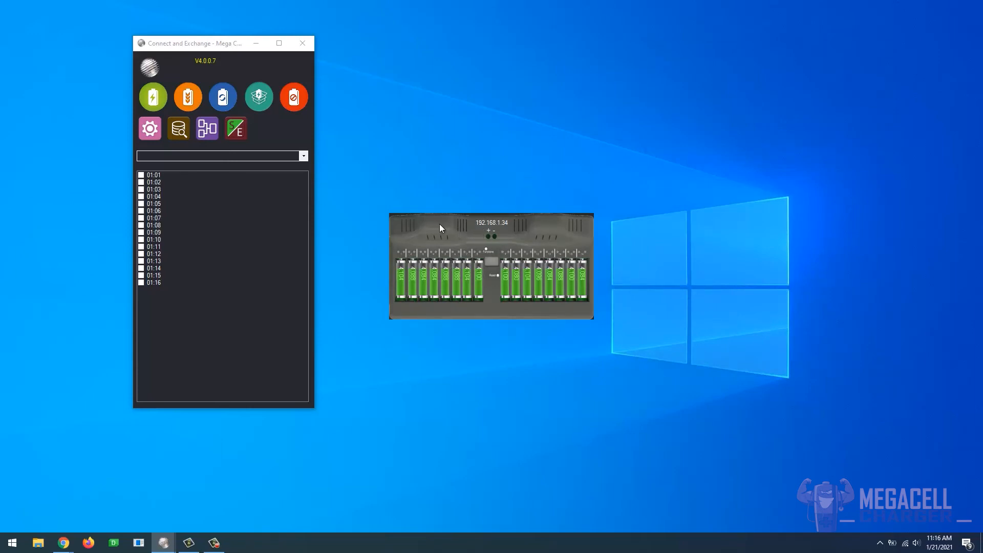
pyautogui.moveTo(440, 223); pyautogui.dragTo(557, 167)
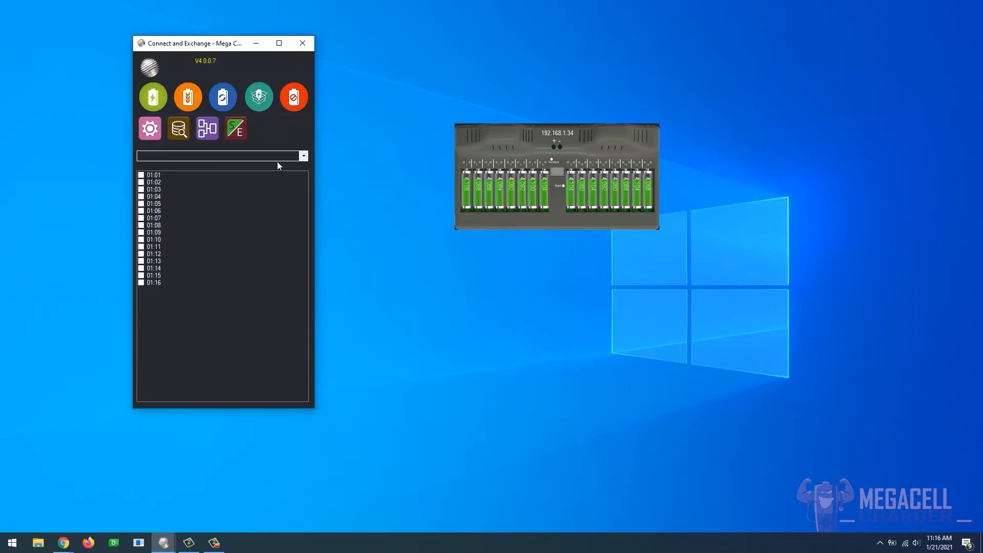
# Select all cells of the charger and start charging them
pyautogui.click(303, 155)
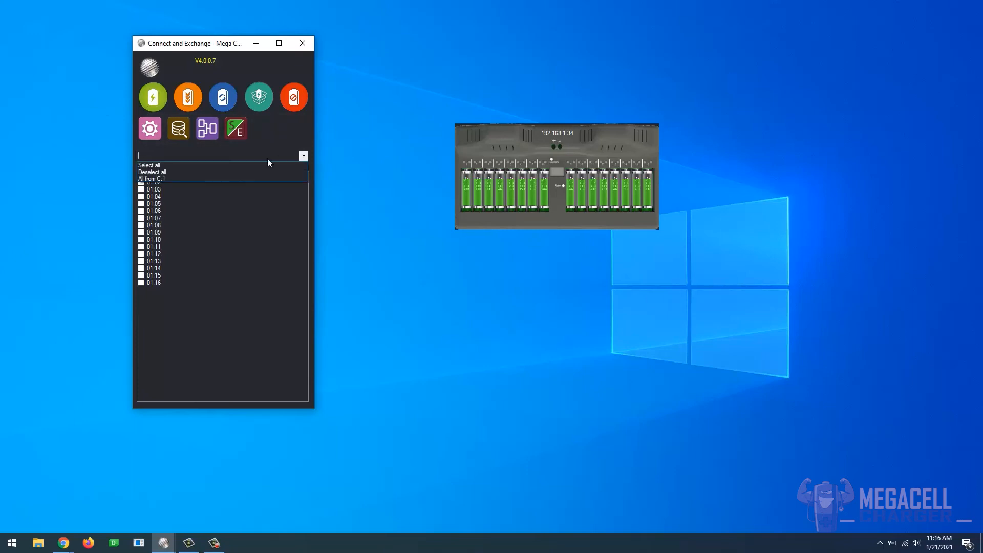
pyautogui.click(204, 166)
pyautogui.click(156, 99)
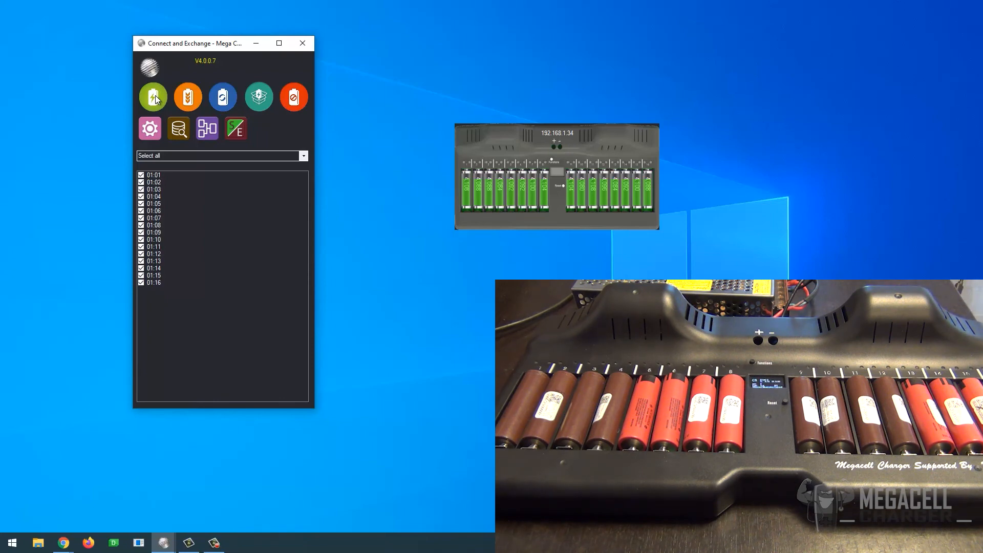
pyautogui.click(154, 98)
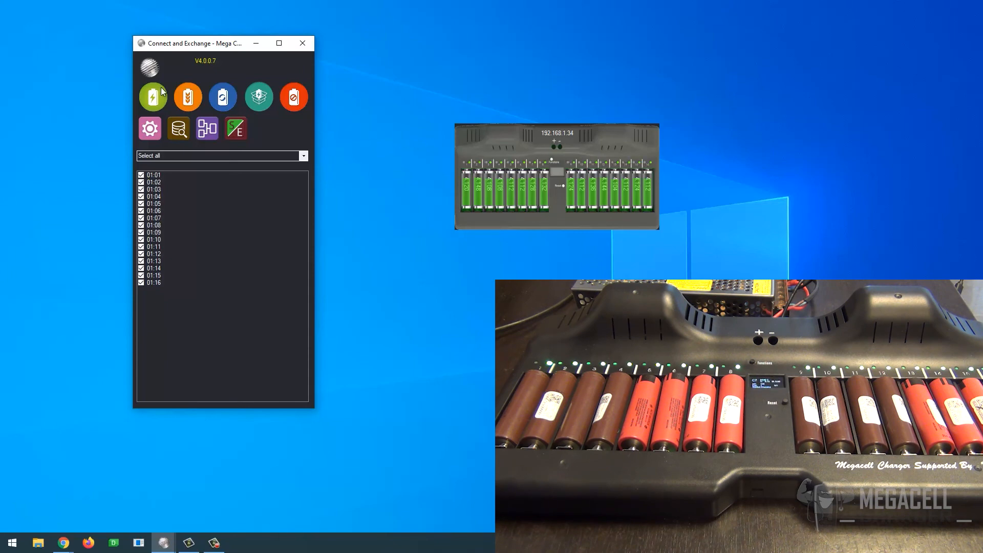
# Start discharging all selected cells
pyautogui.click(187, 98)
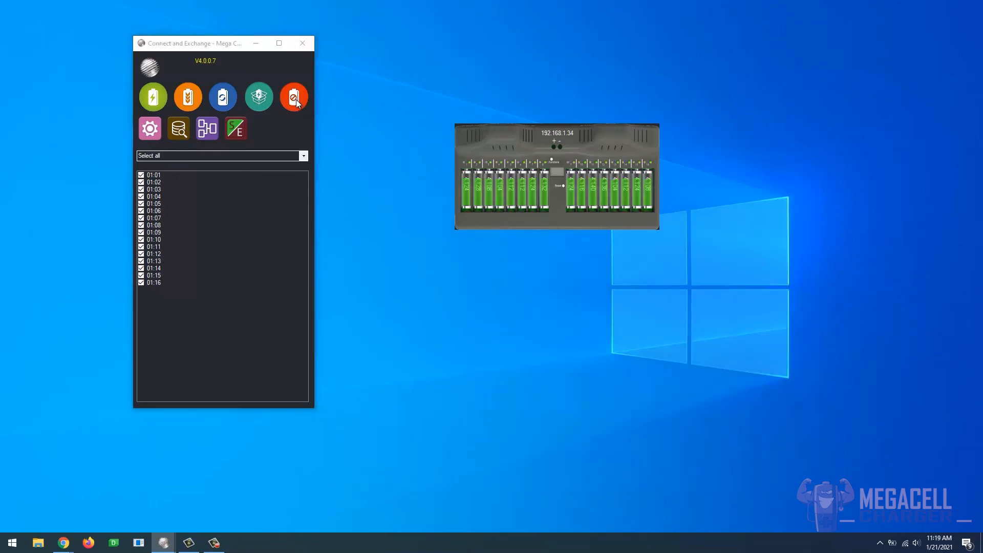
pyautogui.click(223, 51)
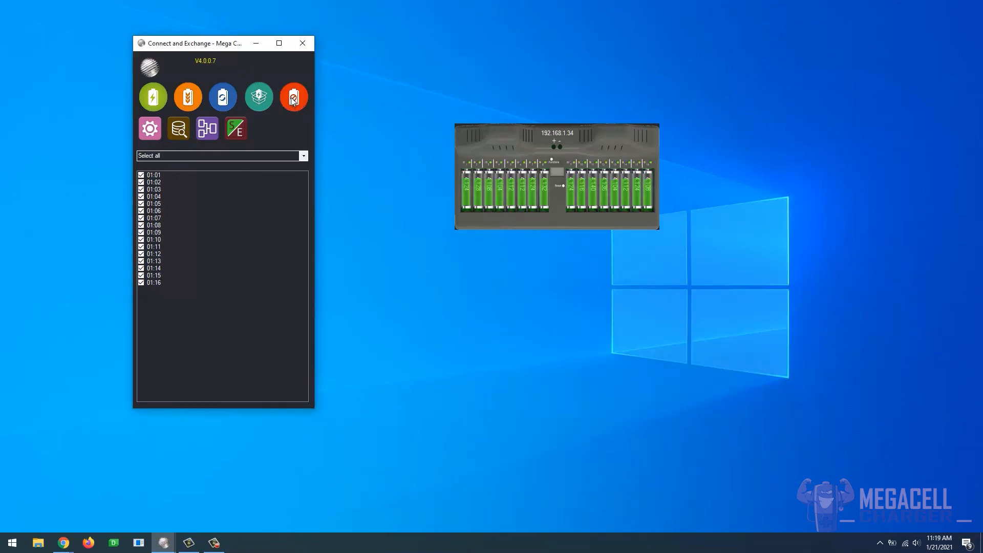